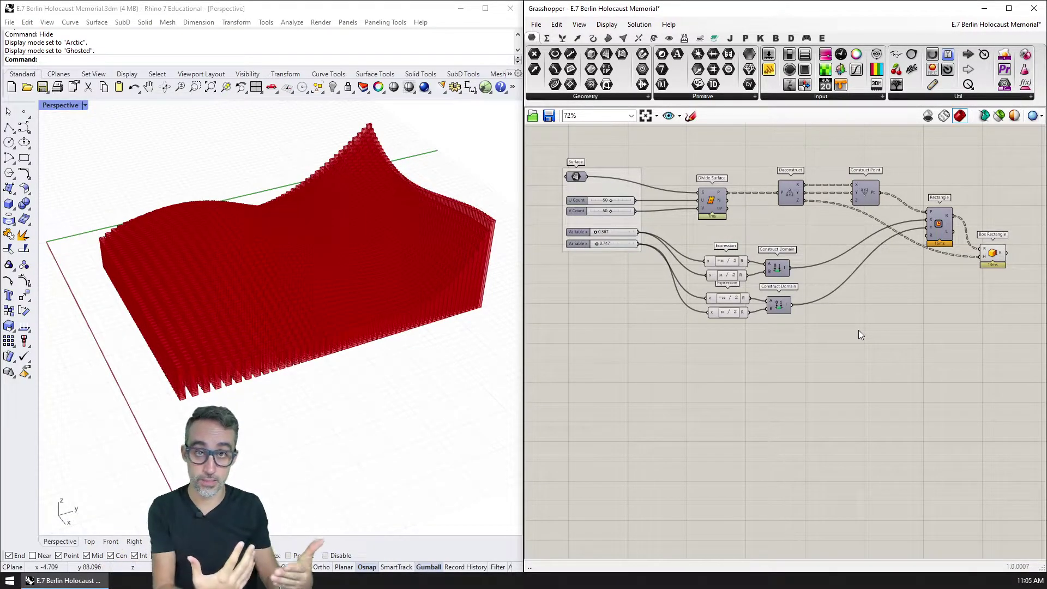
# - Pan and zoom the node graph to bring Deconstruct, Rectangle and Box Rectangle into view
pyautogui.moveTo(836, 274); pyautogui.dragTo(846, 299, button='right')
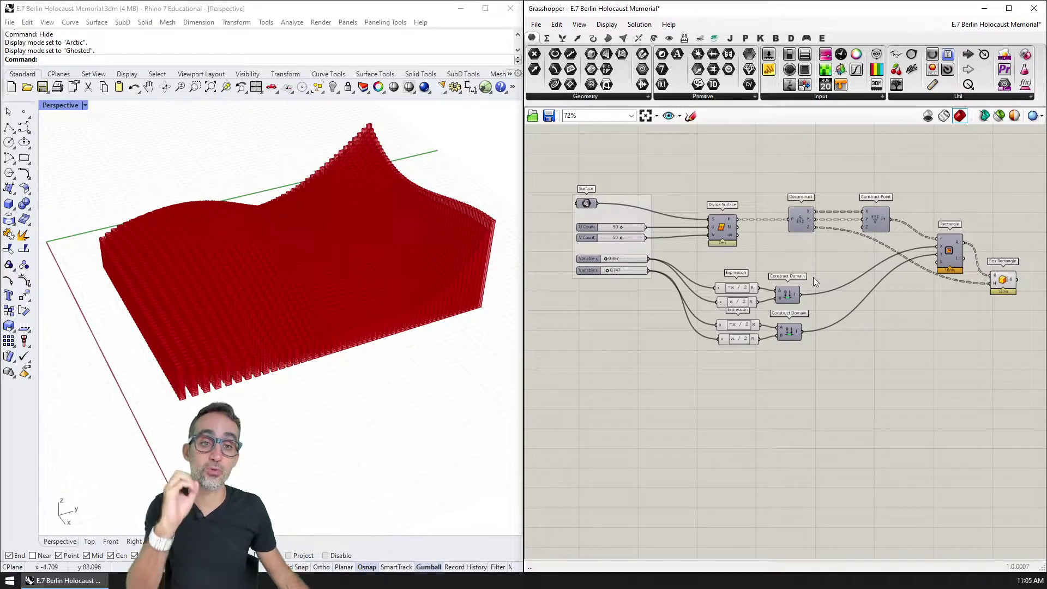
pyautogui.scroll(5, 725, 246)
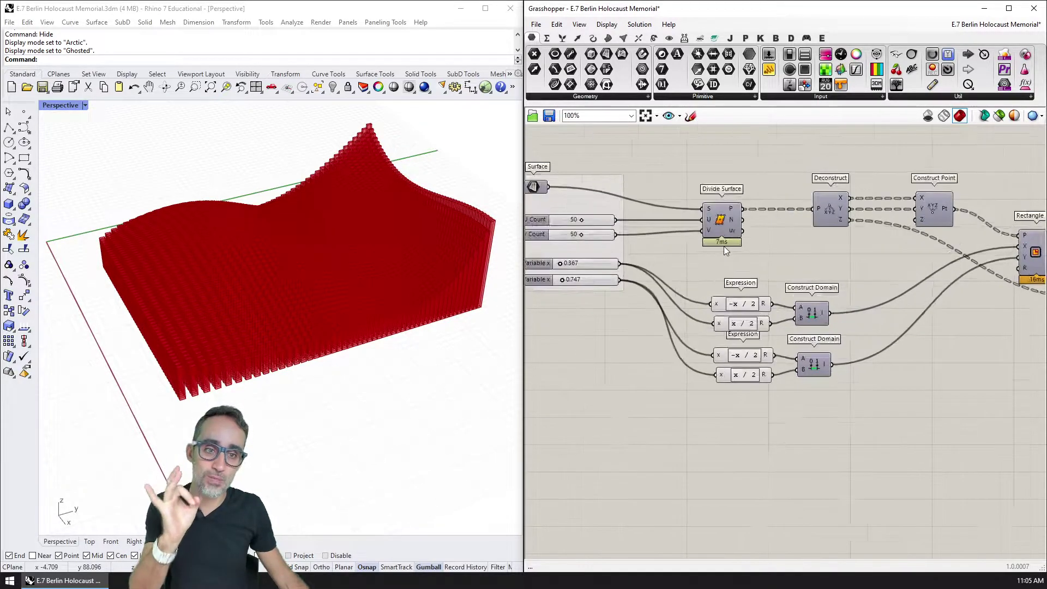
pyautogui.moveTo(736, 256); pyautogui.dragTo(783, 294, button='right')
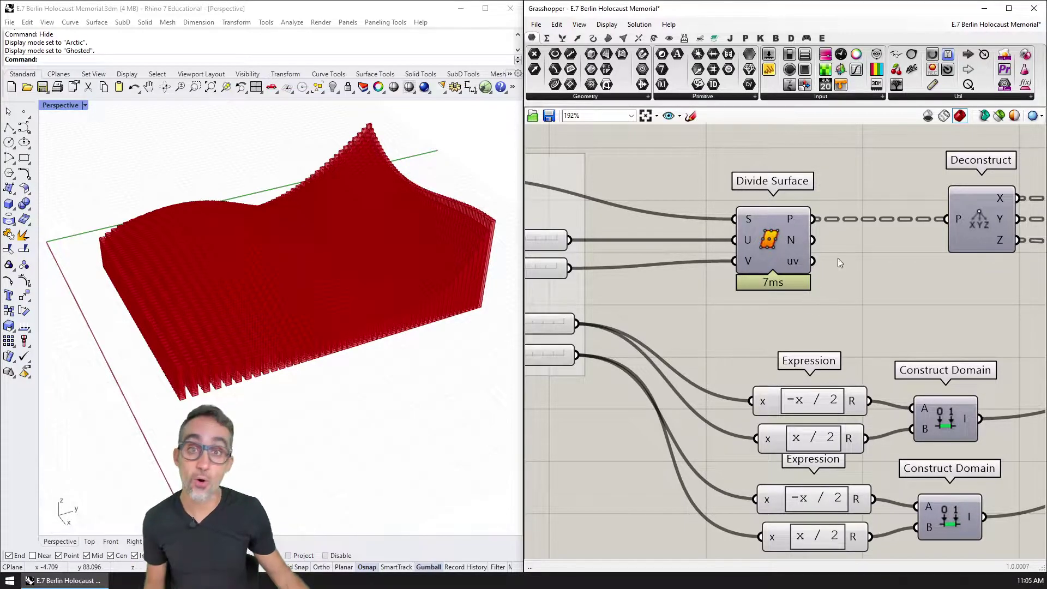
pyautogui.scroll(-4, 821, 233)
pyautogui.scroll(-4, 821, 233)
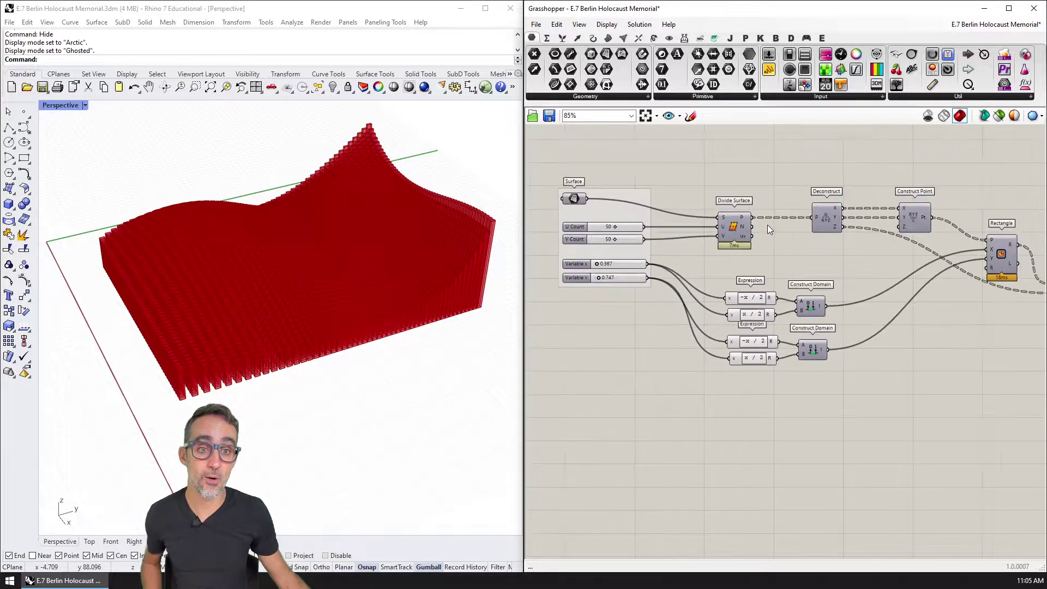
pyautogui.moveTo(767, 224); pyautogui.dragTo(739, 197, button='right')
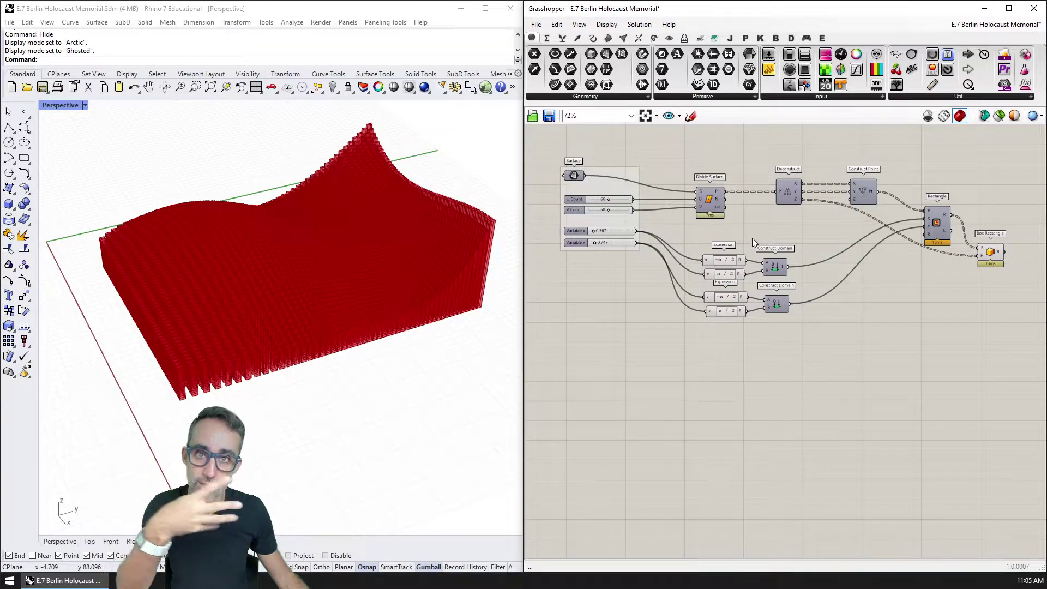
# - Briefly select Divide Surface, shift the graph upward, and get back to the Rhino and Grasshopper windows
pyautogui.click(714, 205)
pyautogui.click(849, 230)
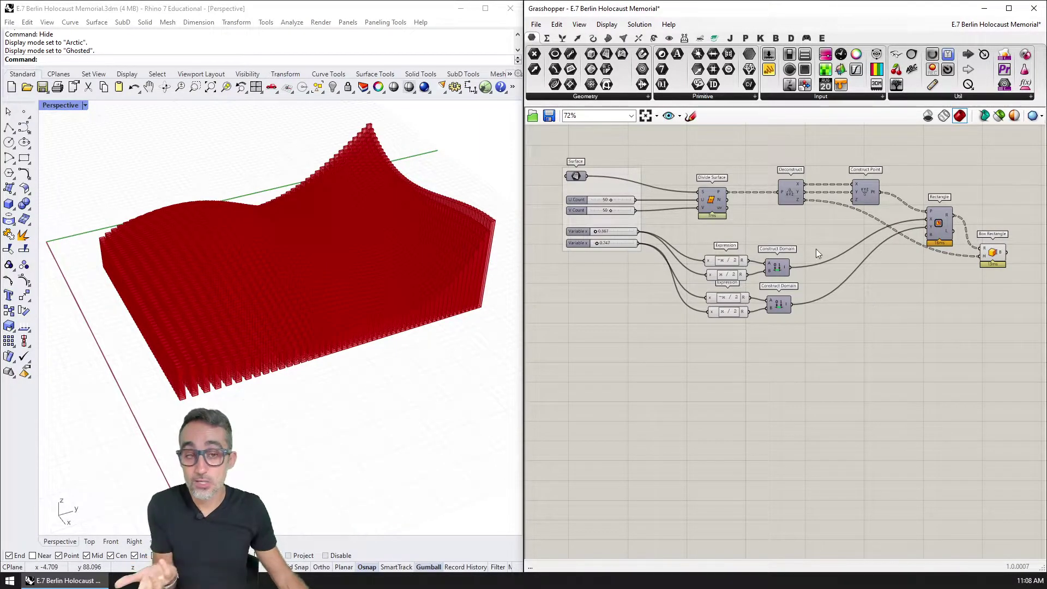
pyautogui.scroll(5, 711, 200)
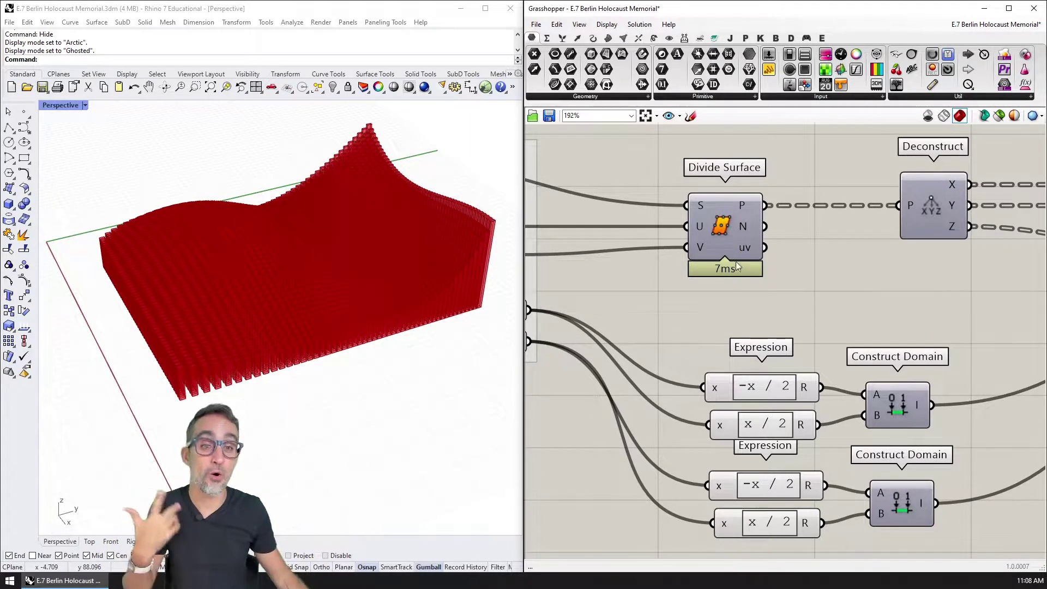
pyautogui.moveTo(738, 263); pyautogui.dragTo(746, 210, button='right')
pyautogui.scroll(-3, 747, 211)
pyautogui.press('super+Tab')
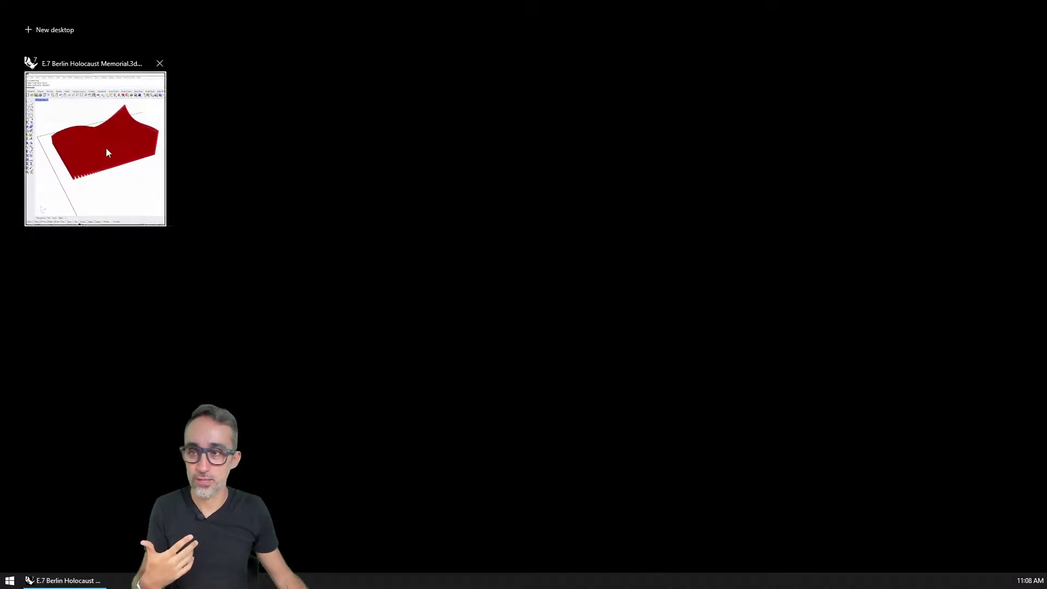
pyautogui.click(98, 153)
# - Pan left and zoom out to frame the whole definition through the Rectangle component
pyautogui.moveTo(843, 232); pyautogui.dragTo(774, 210, button='right')
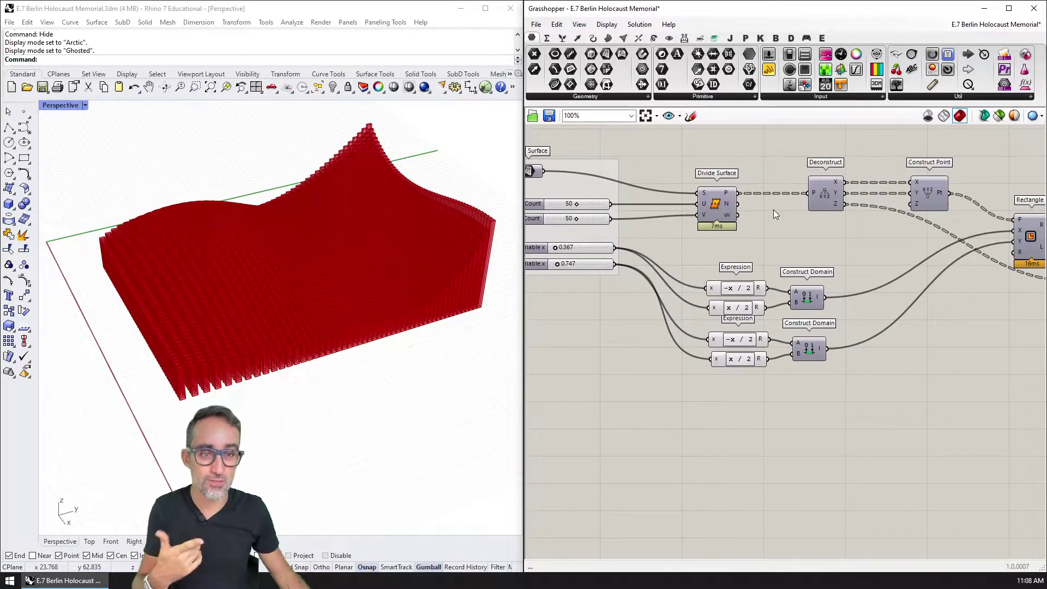
pyautogui.scroll(-2, 776, 210)
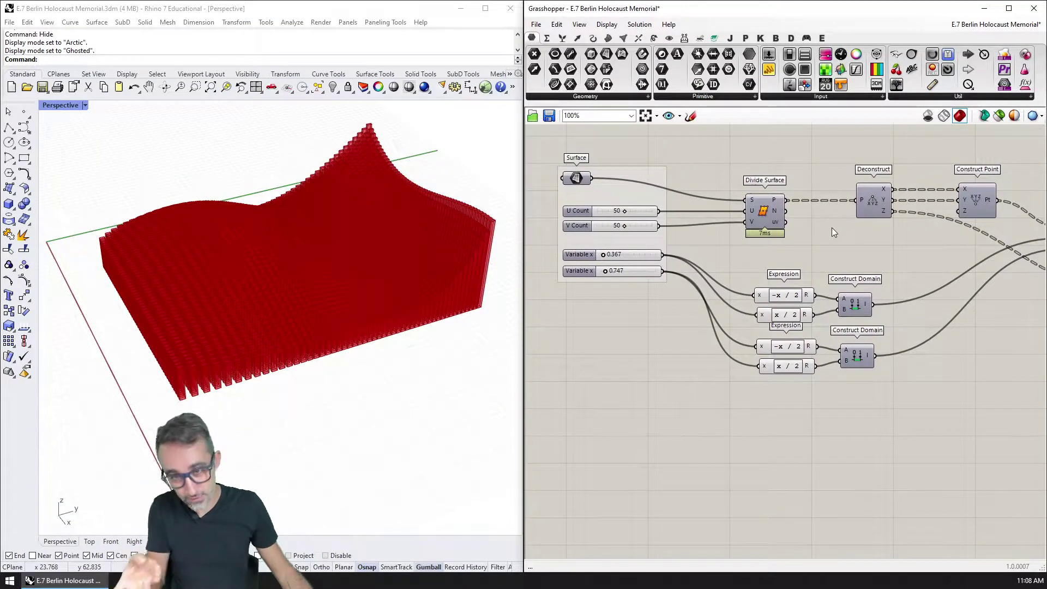
pyautogui.scroll(-1, 832, 228)
pyautogui.moveTo(783, 211); pyautogui.dragTo(696, 195, button='right')
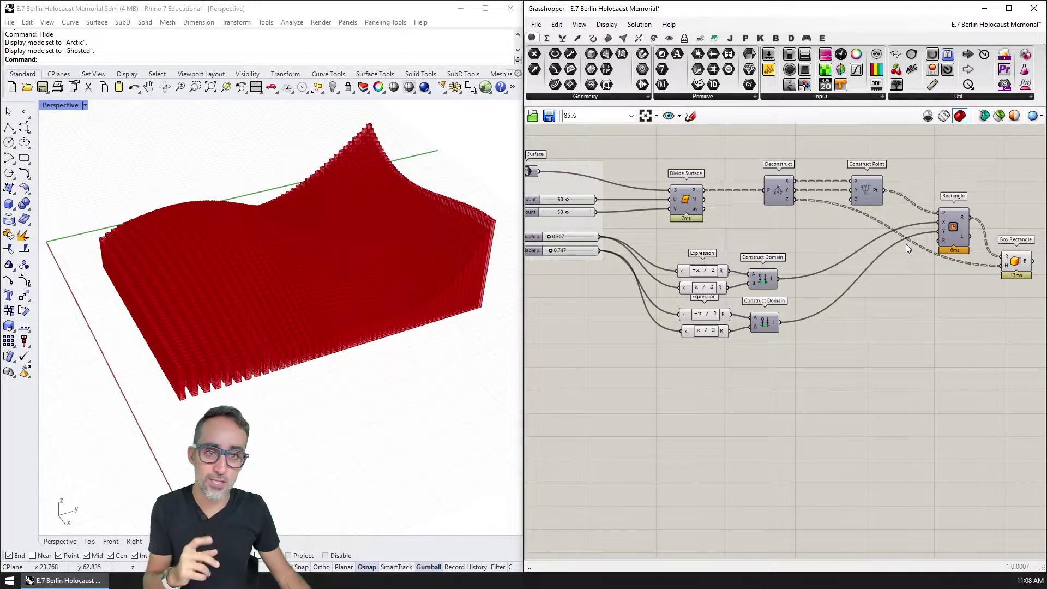
pyautogui.scroll(4, 655, 209)
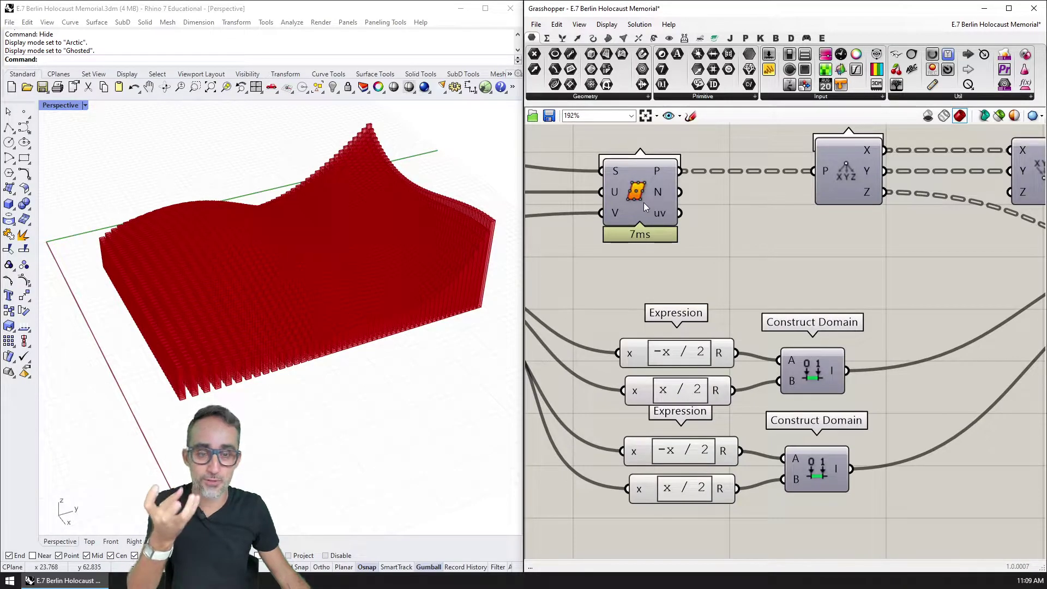
pyautogui.scroll(-5, 643, 201)
pyautogui.moveTo(721, 229); pyautogui.dragTo(754, 199, button='right')
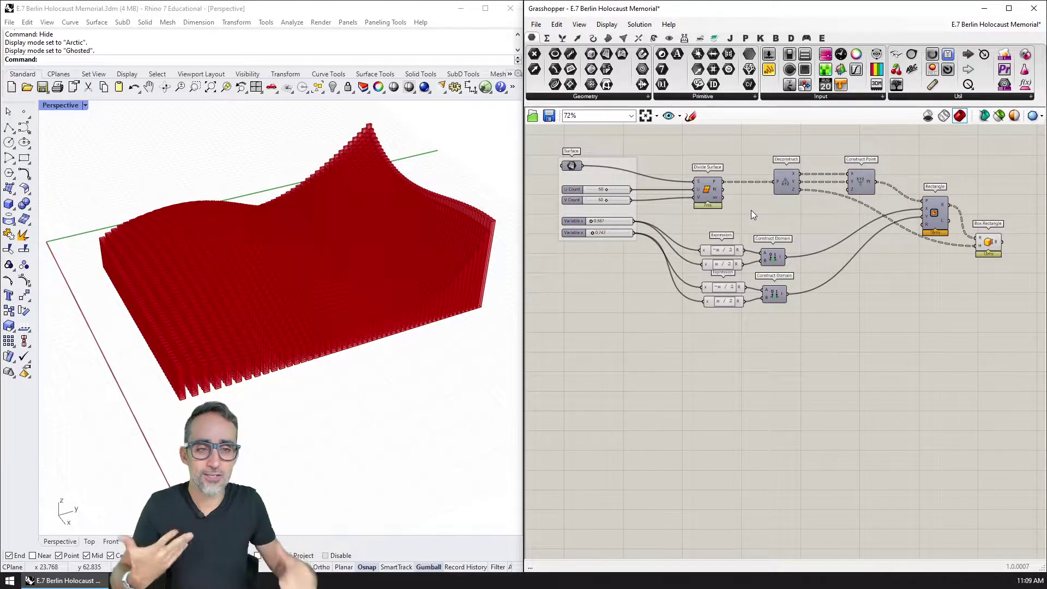
# - Toggle the Divide Surface selection to compare its points previewed in green and red
pyautogui.scroll(5, 711, 196)
pyautogui.scroll(2, 711, 195)
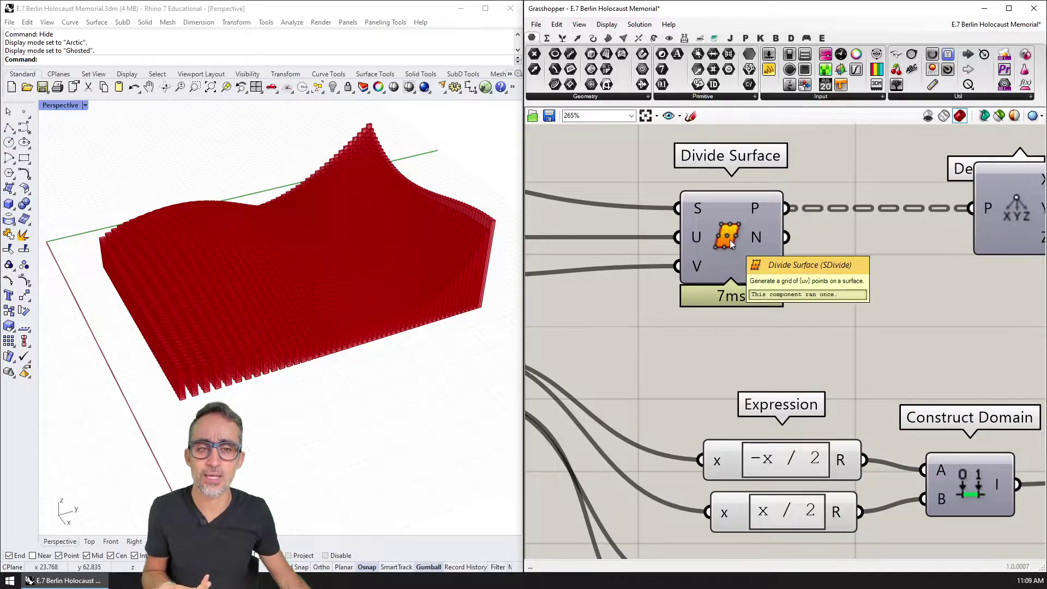
pyautogui.moveTo(745, 245); pyautogui.dragTo(764, 250, button='right')
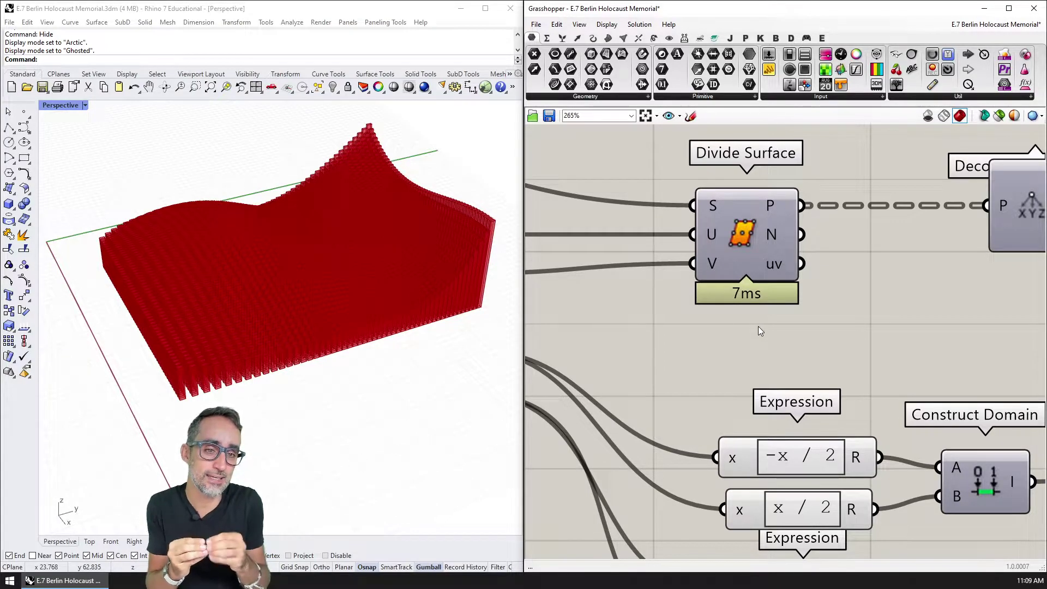
pyautogui.click(753, 208)
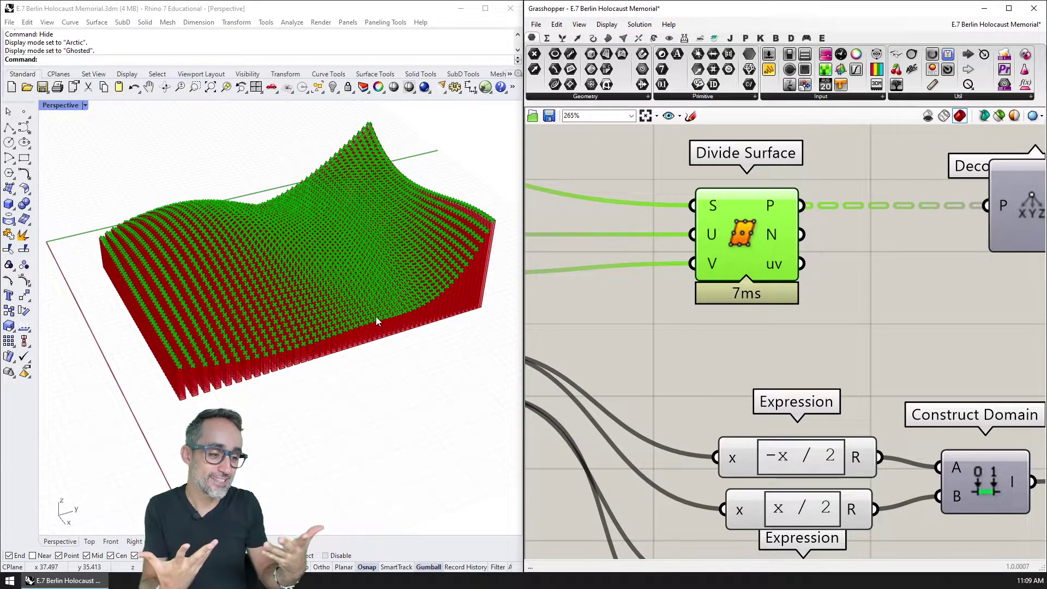
pyautogui.click(744, 322)
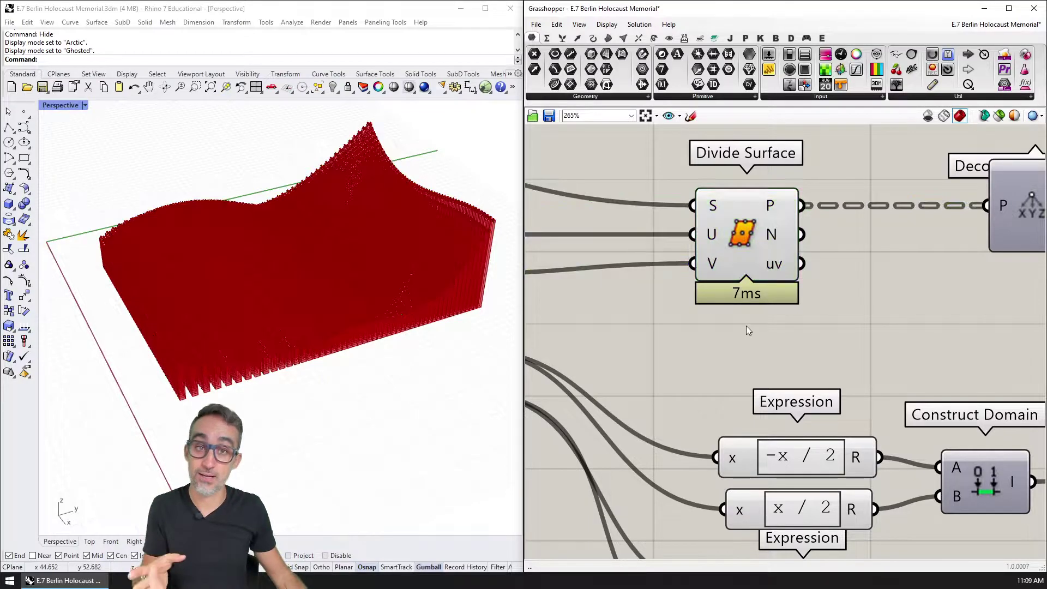
pyautogui.click(744, 240)
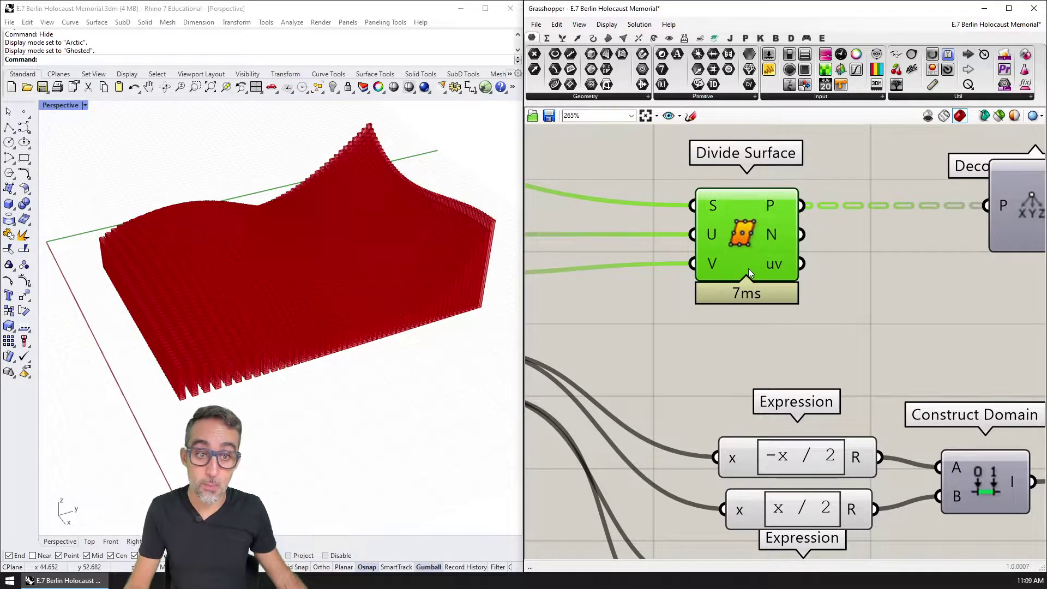
pyautogui.scroll(-3, 775, 329)
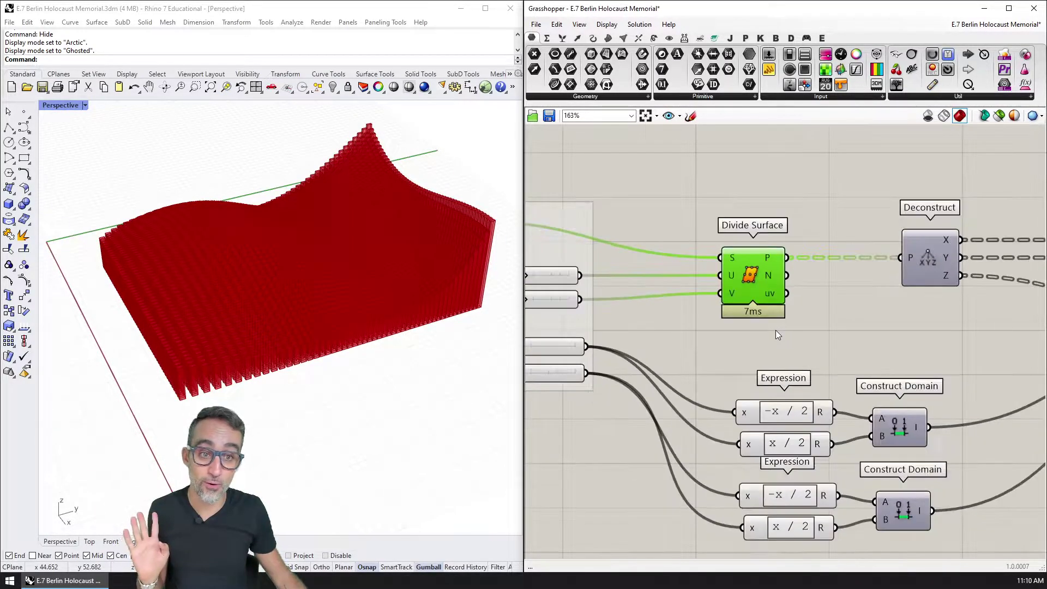
pyautogui.click(779, 280)
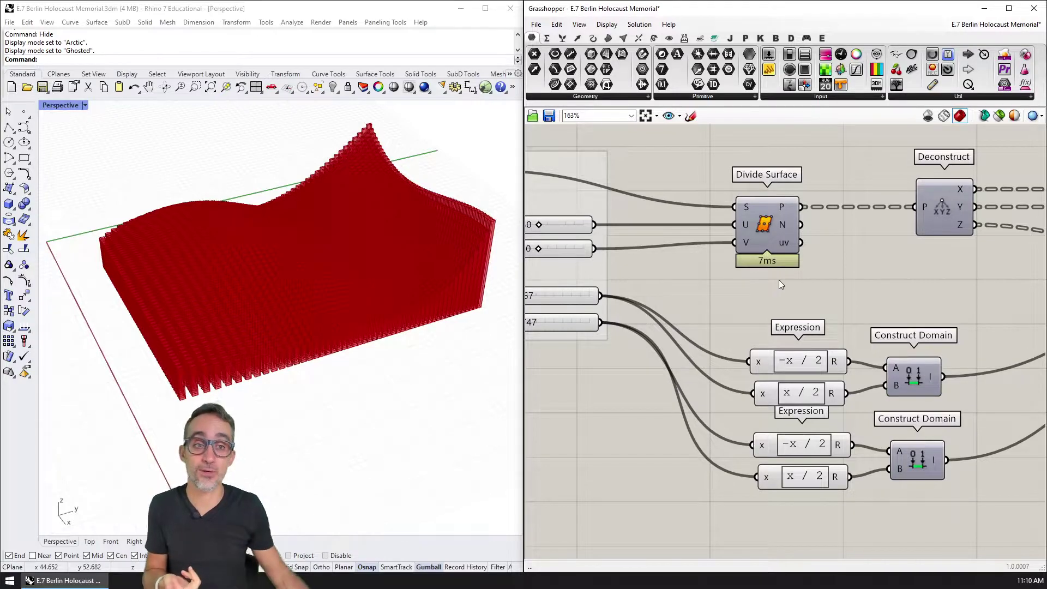
# - Highlight Divide Surface's input wires and zoom out to show the Surface and count sliders
pyautogui.click(798, 265)
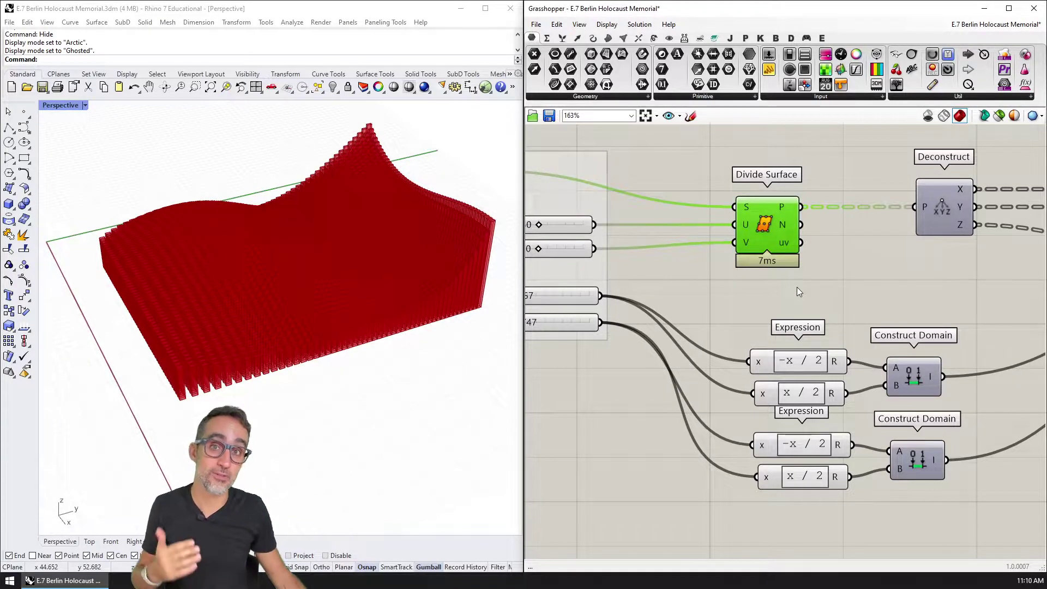
pyautogui.moveTo(797, 287); pyautogui.dragTo(737, 235, button='right')
pyautogui.scroll(-2, 796, 246)
pyautogui.scroll(-2, 792, 239)
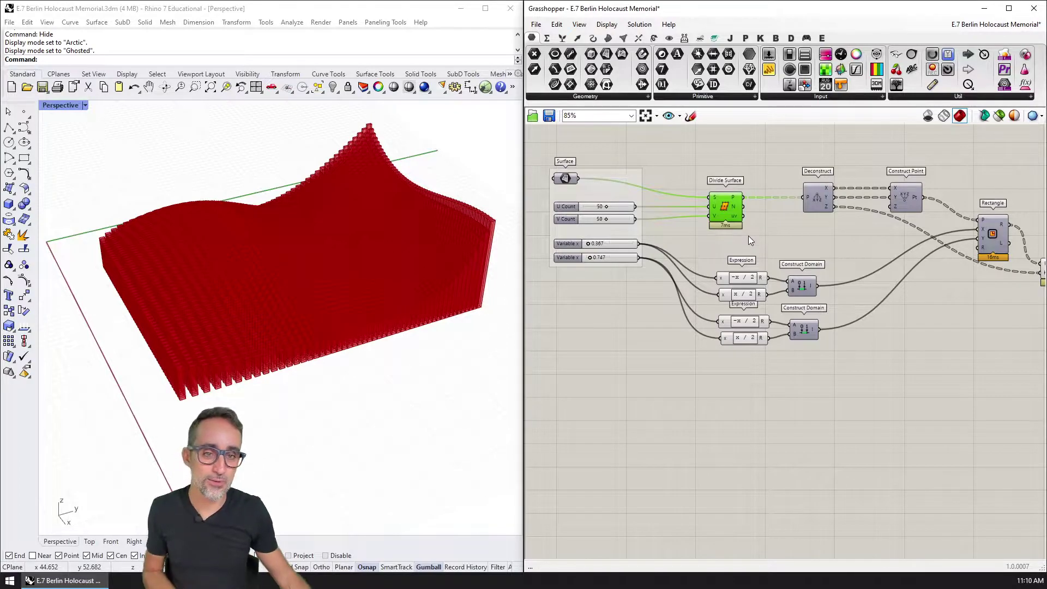
# - Zoom the canvas out from 72% to 12% and pan the shrunken graph to the top-left
pyautogui.scroll(-2, 744, 236)
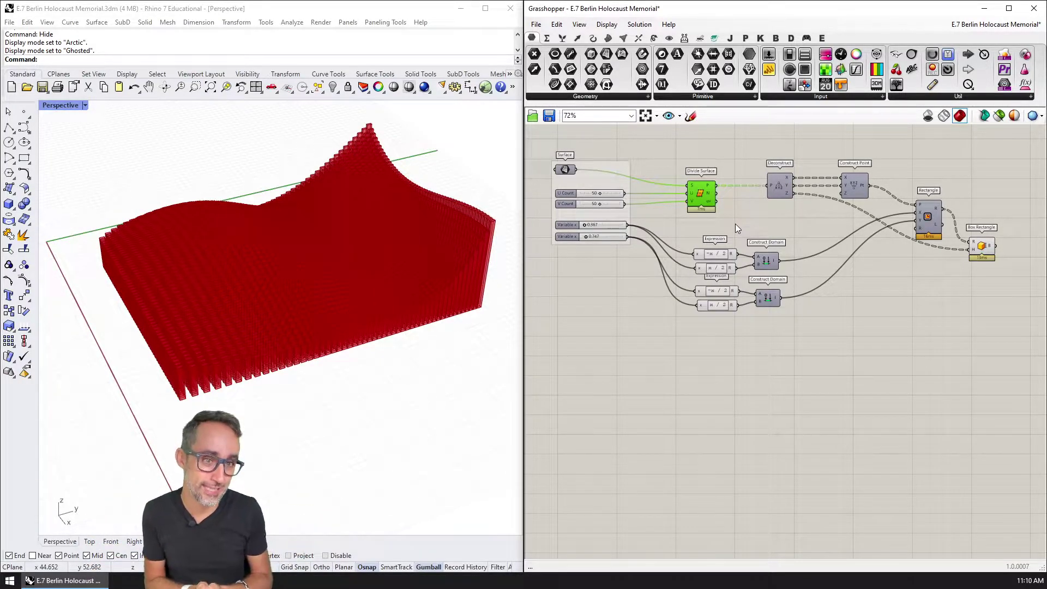
pyautogui.scroll(-5, 735, 224)
pyautogui.scroll(-4, 772, 202)
pyautogui.moveTo(935, 171); pyautogui.dragTo(709, 169, button='right')
pyautogui.scroll(-1, 709, 169)
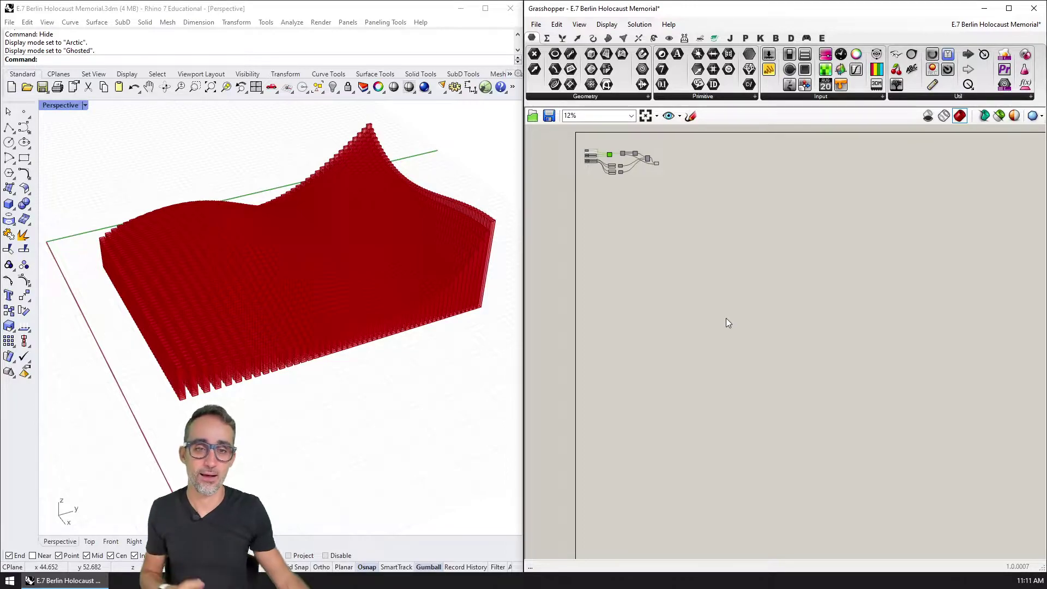
# - Zoom back in from 12% to about 72% to frame Surface through Box Rectangle
pyautogui.scroll(4, 626, 174)
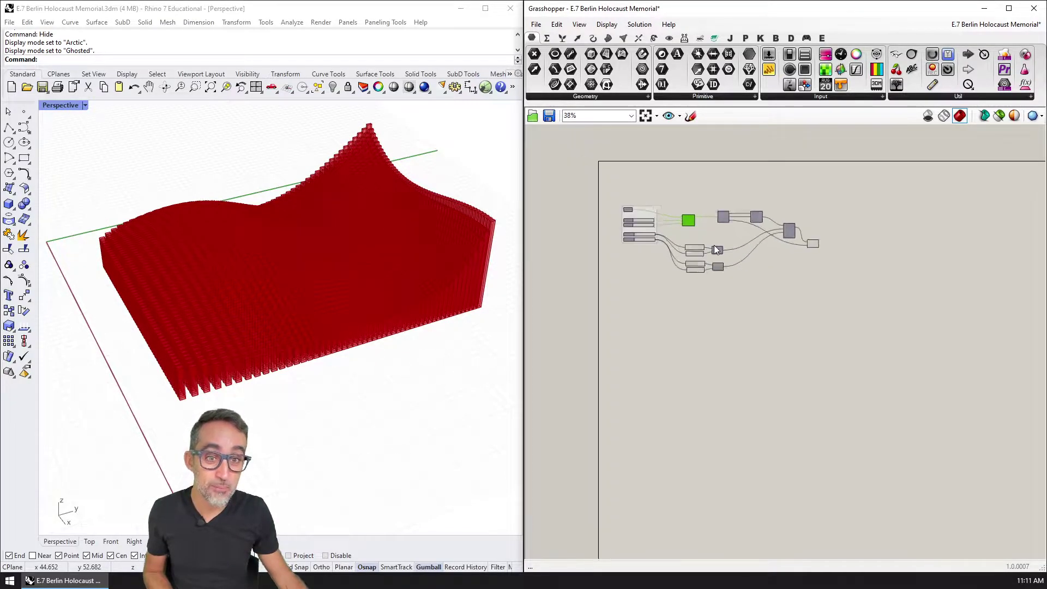
pyautogui.scroll(5, 714, 245)
pyautogui.scroll(-1, 746, 235)
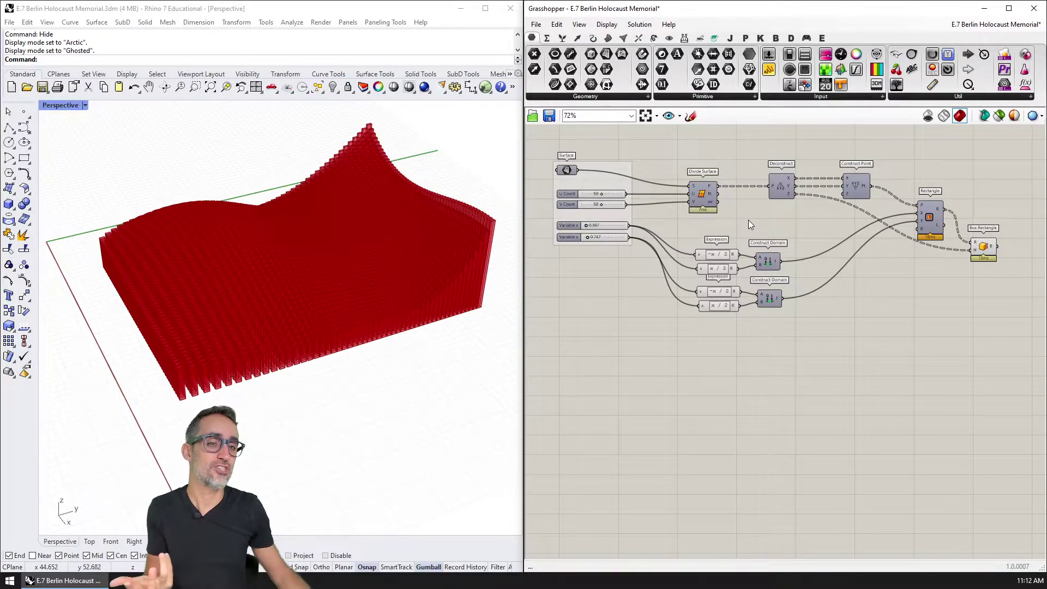
pyautogui.moveTo(654, 140); pyautogui.dragTo(1016, 376)
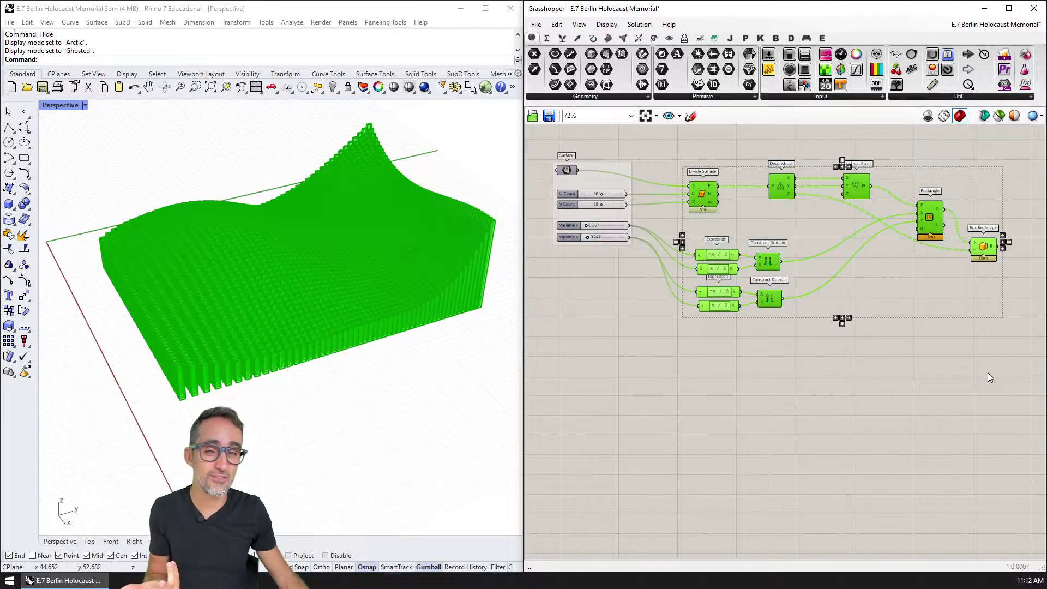
pyautogui.click(985, 372)
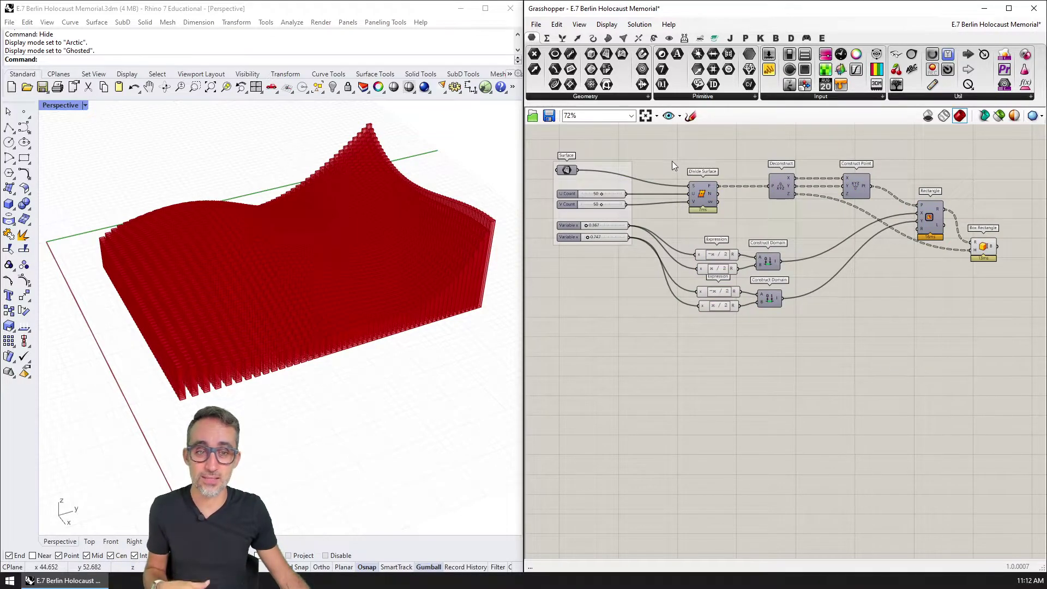
pyautogui.moveTo(655, 146); pyautogui.dragTo(951, 385)
pyautogui.middleClick(843, 223)
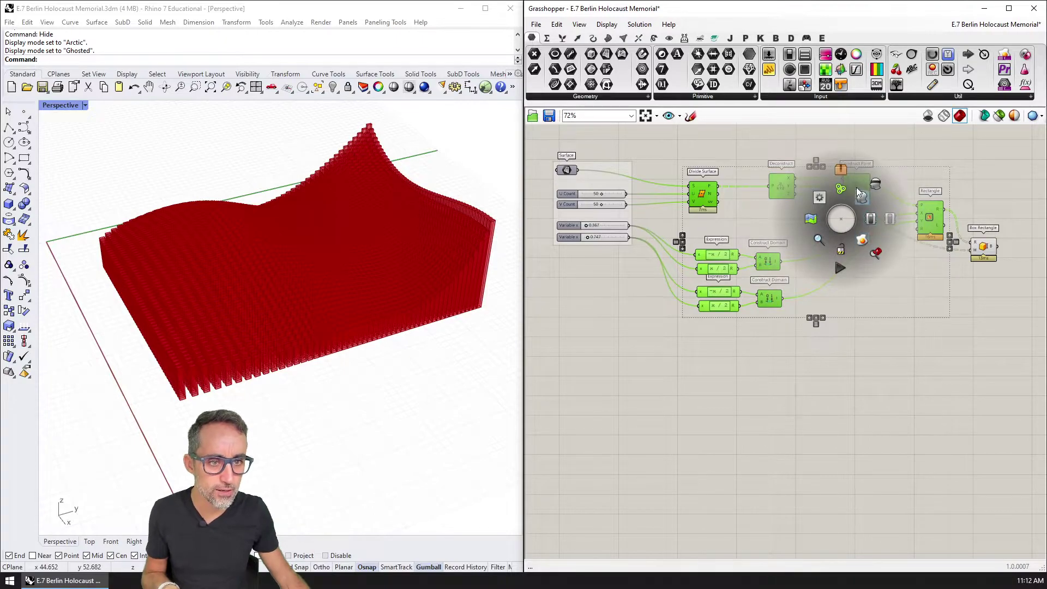
pyautogui.click(841, 186)
pyautogui.scroll(5, 818, 241)
pyautogui.rightClick(816, 248)
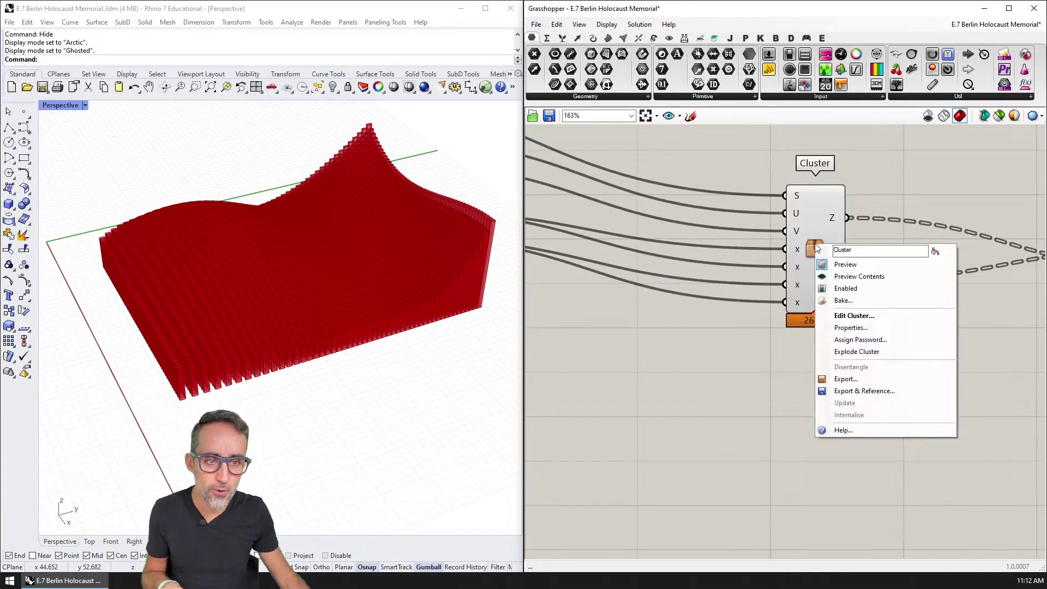
pyautogui.click(872, 195)
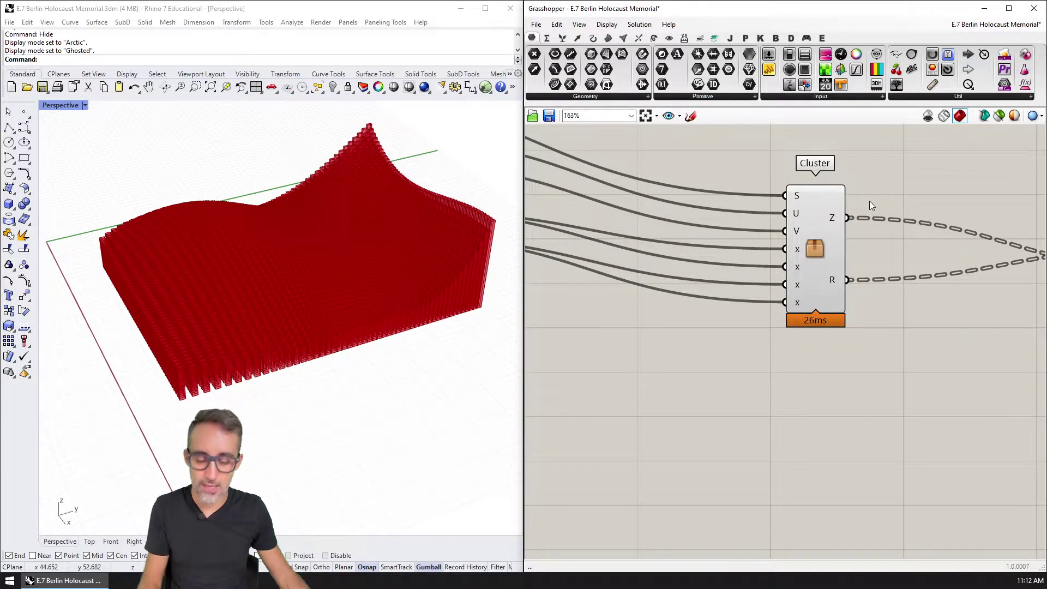
pyautogui.hotkey('ctrl', 'z')
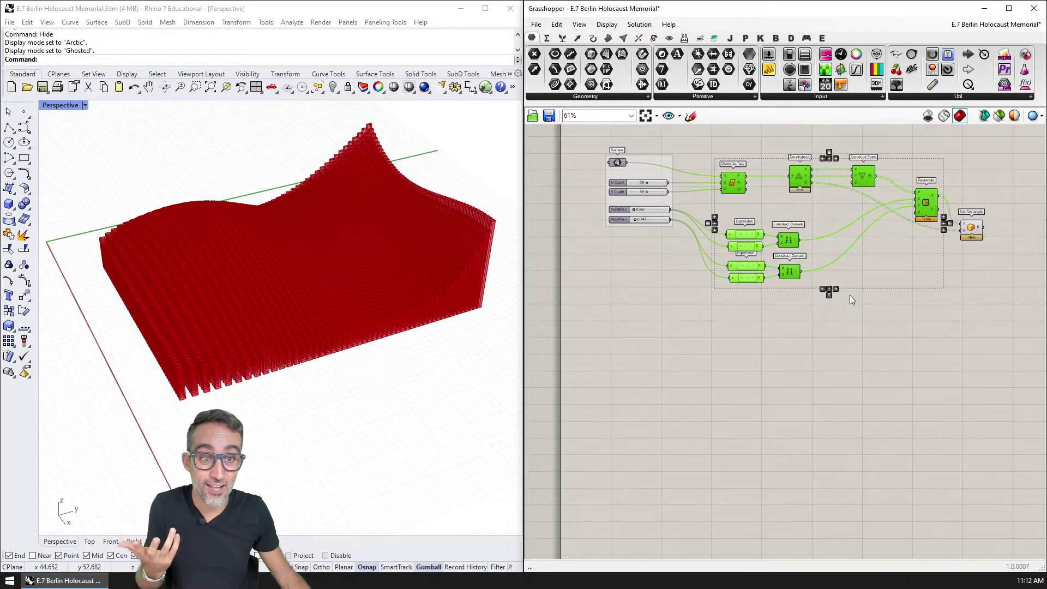
pyautogui.click(813, 374)
# - Shift the definition slightly down and right on the canvas
pyautogui.moveTo(814, 359); pyautogui.dragTo(830, 400, button='right')
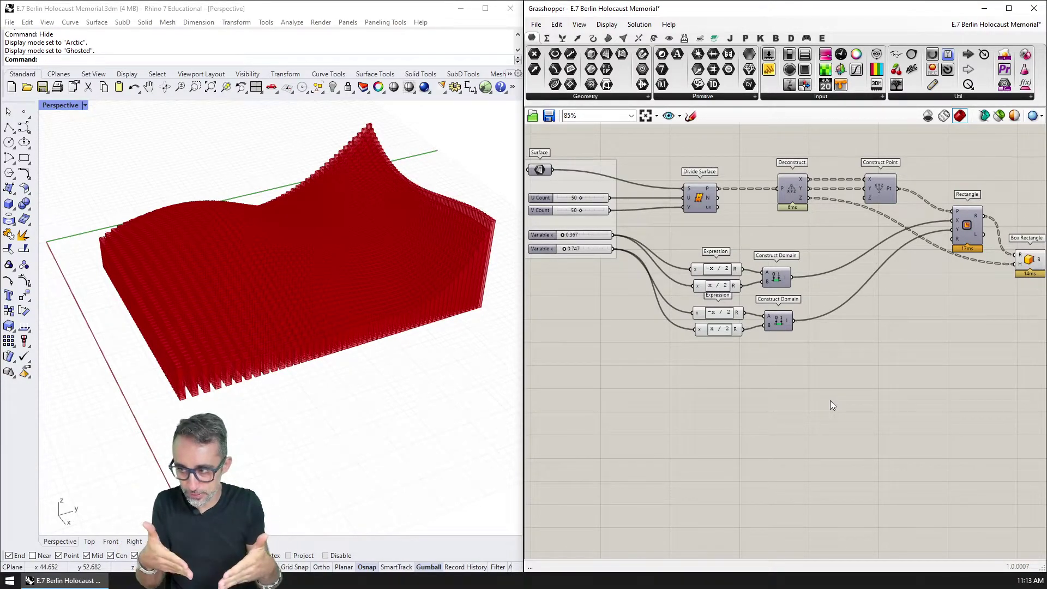
# - Pan across the graph to reveal Construct Point and Rectangle, then back toward Divide Surface
pyautogui.scroll(3, 720, 217)
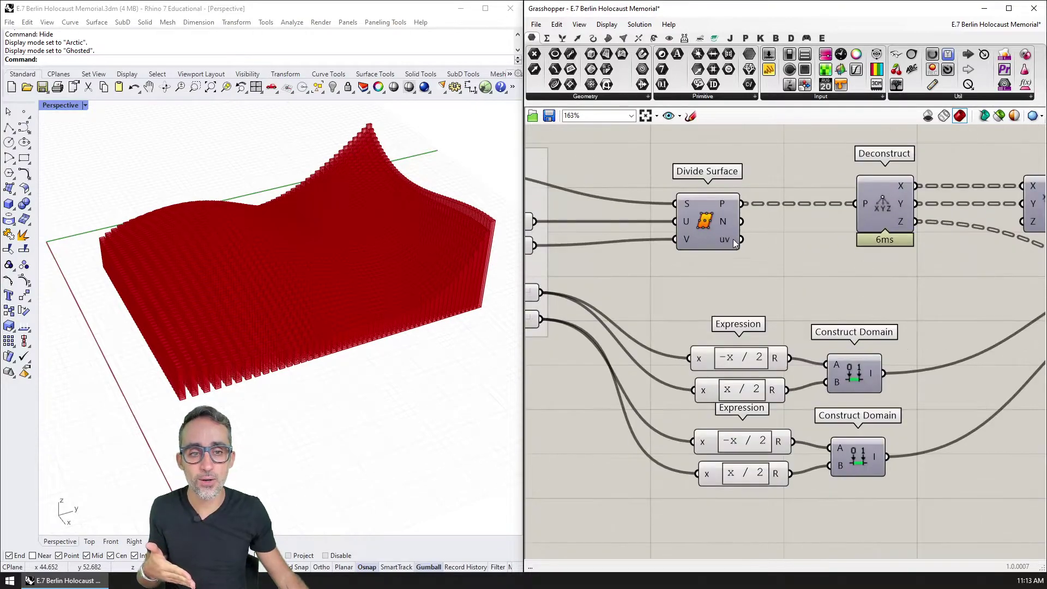
pyautogui.scroll(-1, 721, 243)
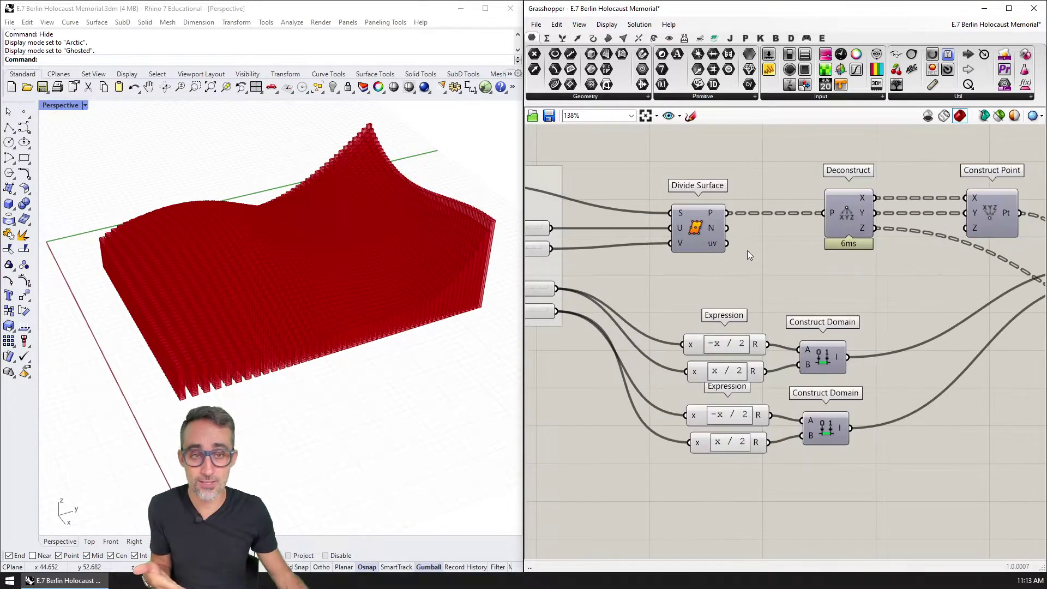
pyautogui.moveTo(747, 252); pyautogui.dragTo(675, 246, button='right')
pyautogui.moveTo(798, 286); pyautogui.dragTo(778, 284, button='right')
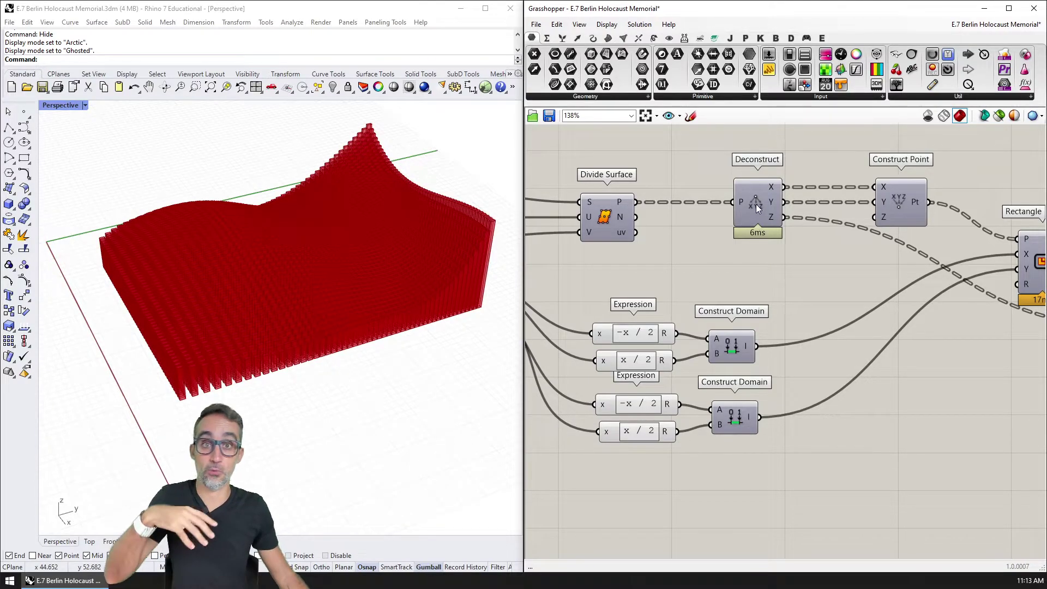
pyautogui.moveTo(591, 226); pyautogui.dragTo(621, 227, button='right')
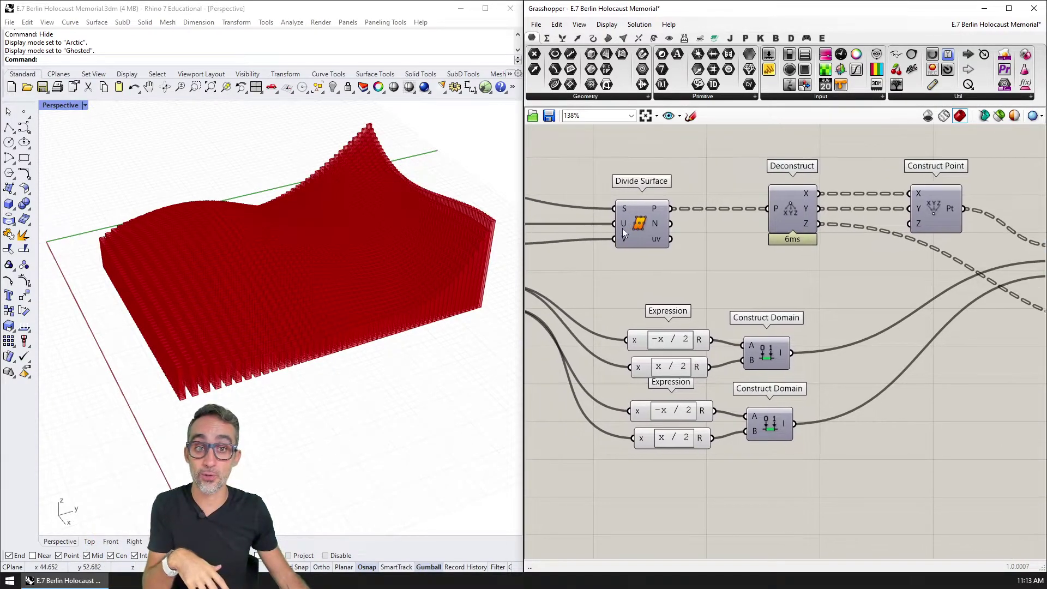
# - Select Divide Surface to trace its input wires, deselect it, and zoom to 72%
pyautogui.scroll(1, 641, 233)
pyautogui.scroll(1, 693, 224)
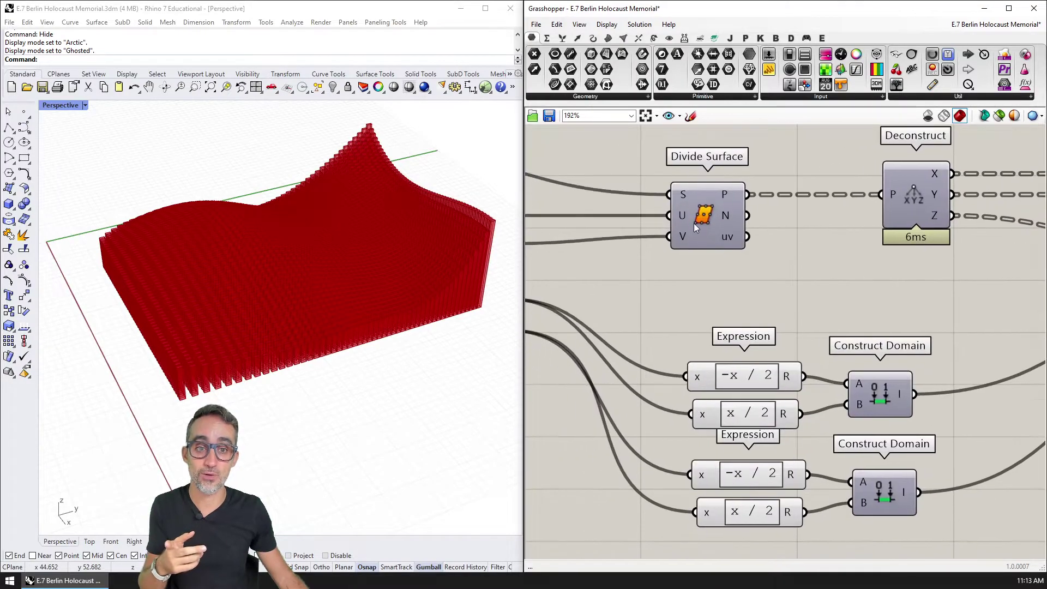
pyautogui.click(702, 217)
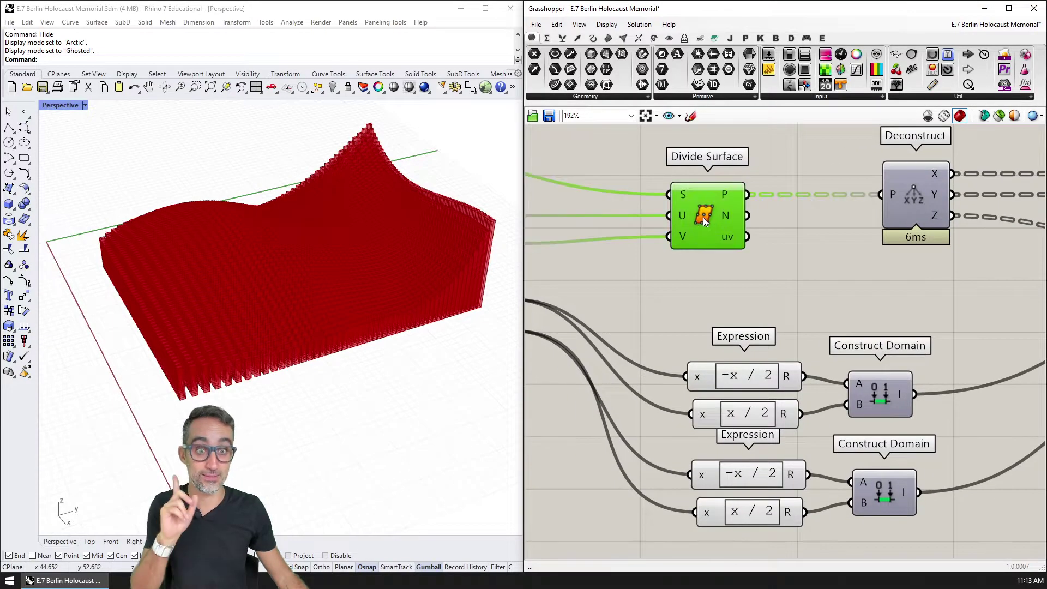
pyautogui.scroll(-6, 698, 261)
pyautogui.click(698, 261)
pyautogui.scroll(1, 701, 245)
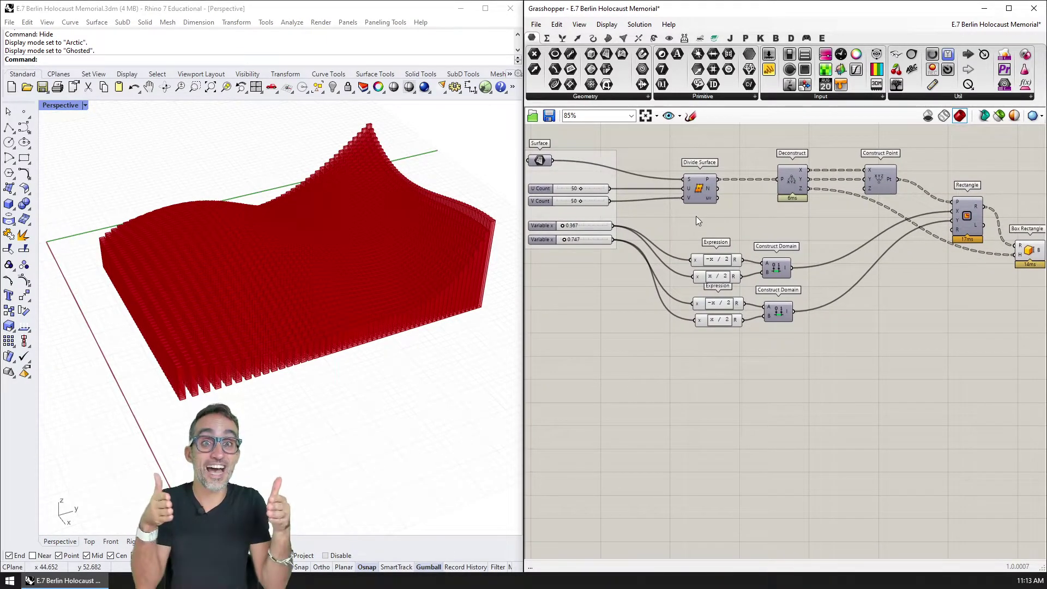